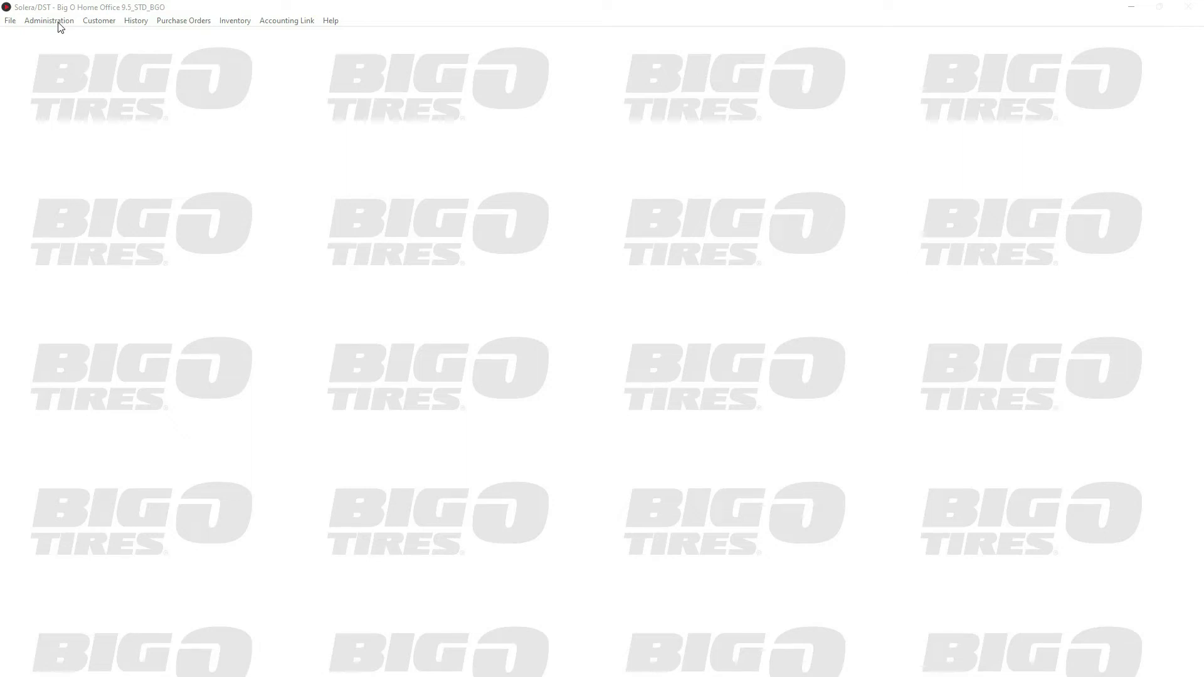
Step: Open Administration > System File and sign in with the user ID and password to reach Maintain System Settings
click(59, 23)
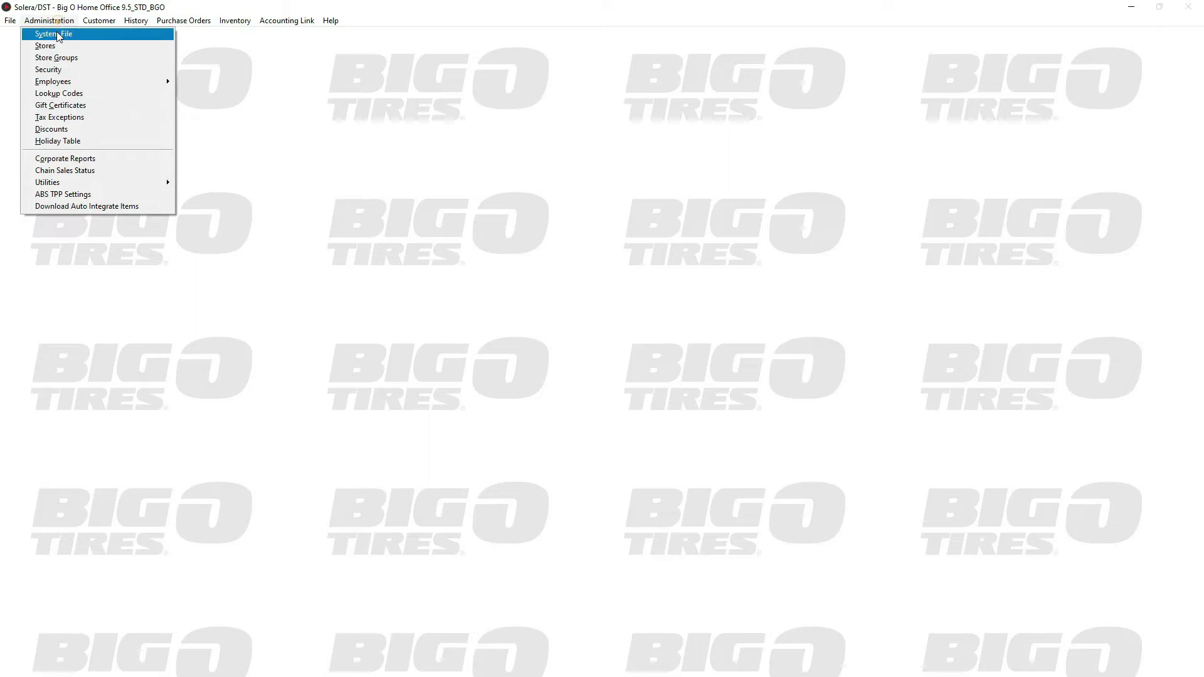
click(60, 35)
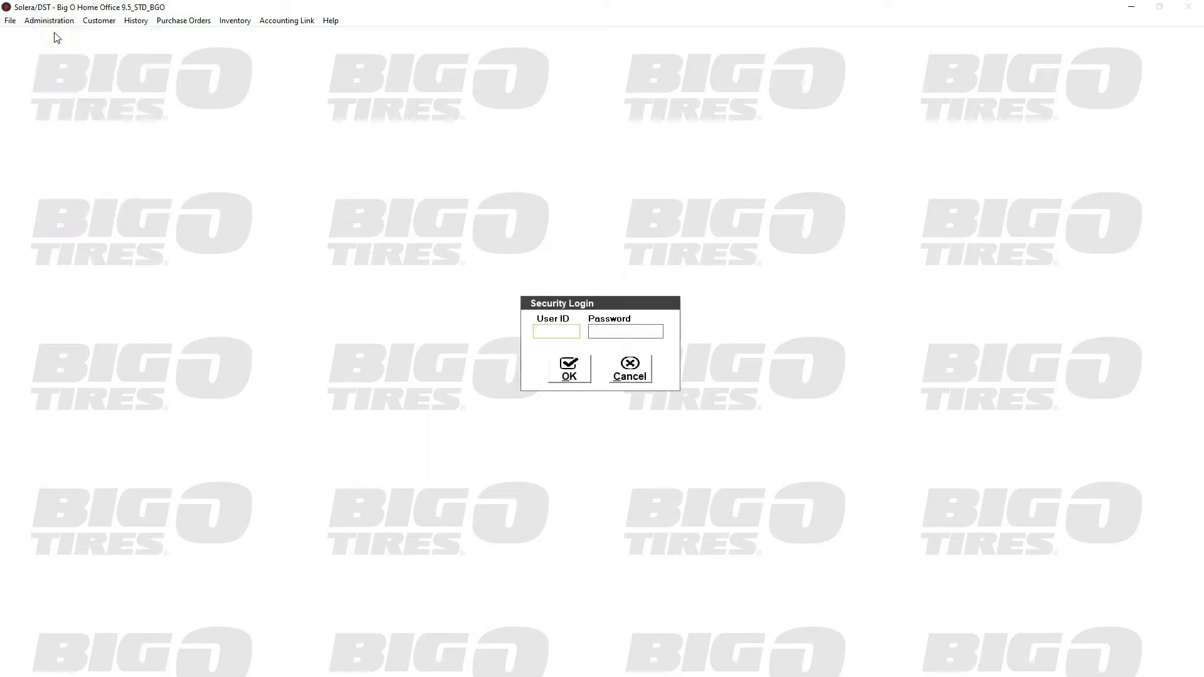
text(JAL)
key(Tab)
text(****)
key(Return)
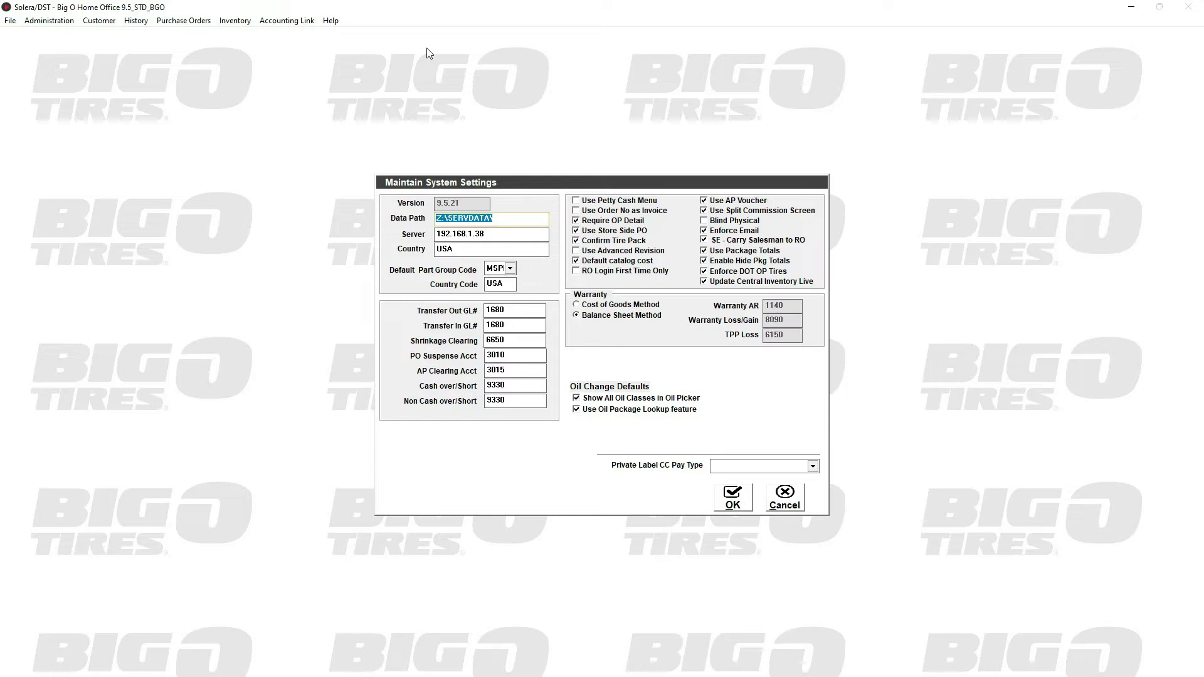
click(503, 234)
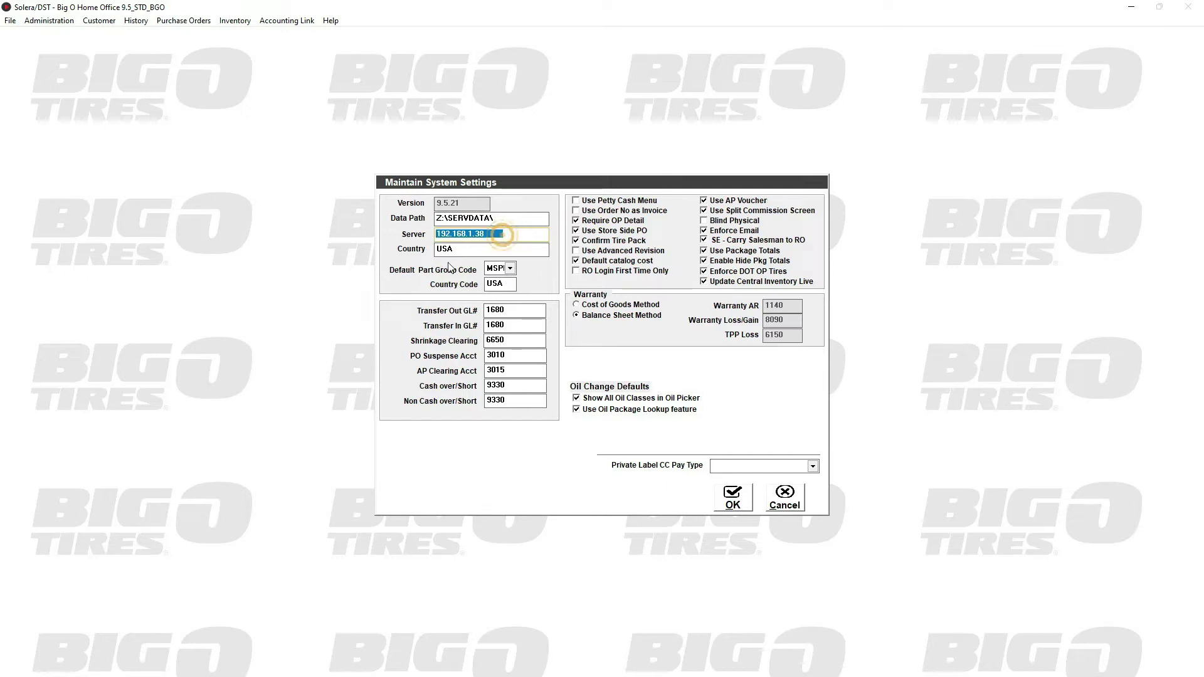
key(Tab)
click(509, 268)
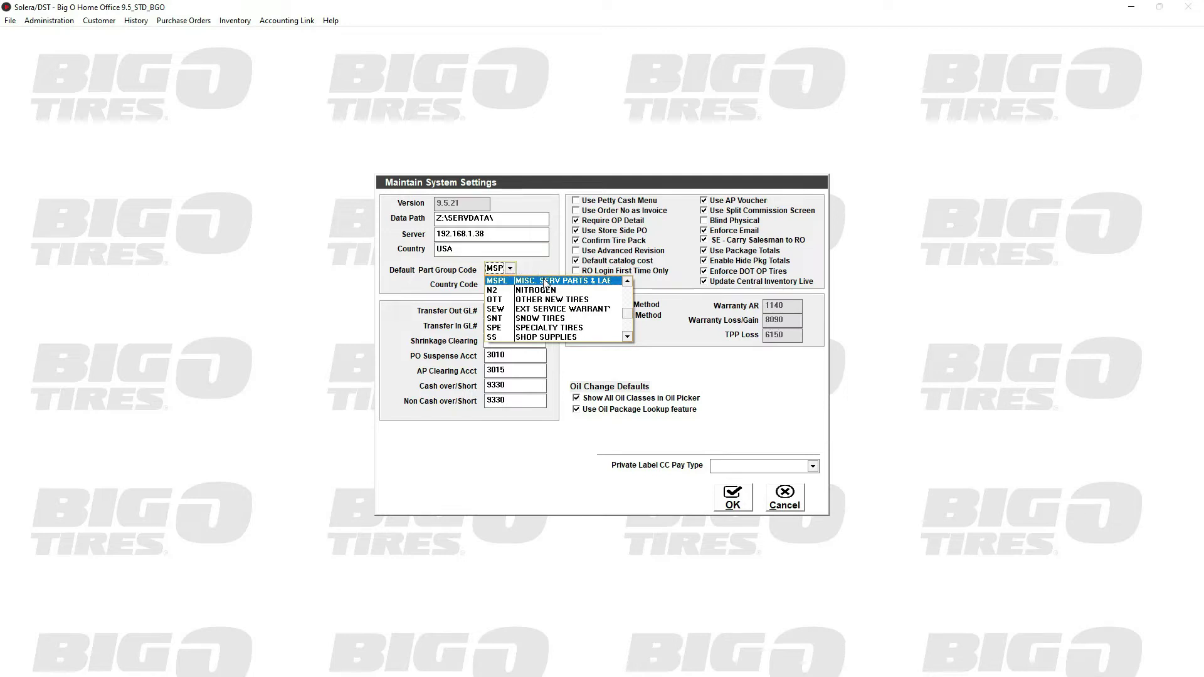
click(437, 275)
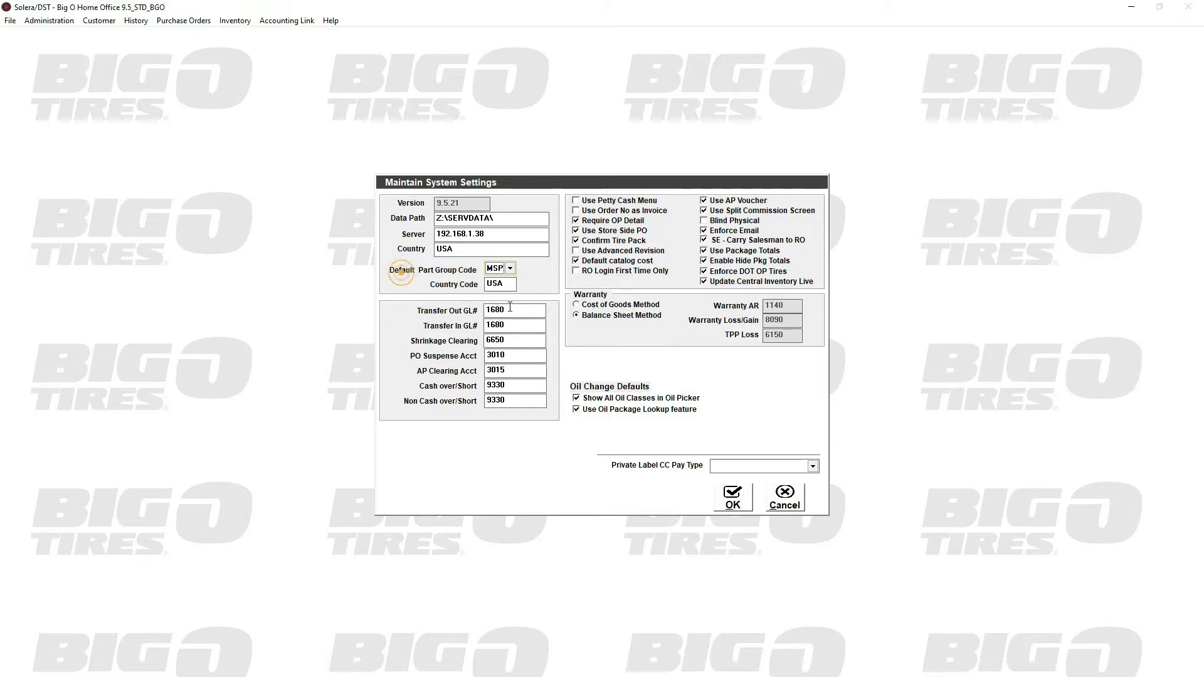
key(Tab)
key(Tab)
key(Tab)
key(Tab)
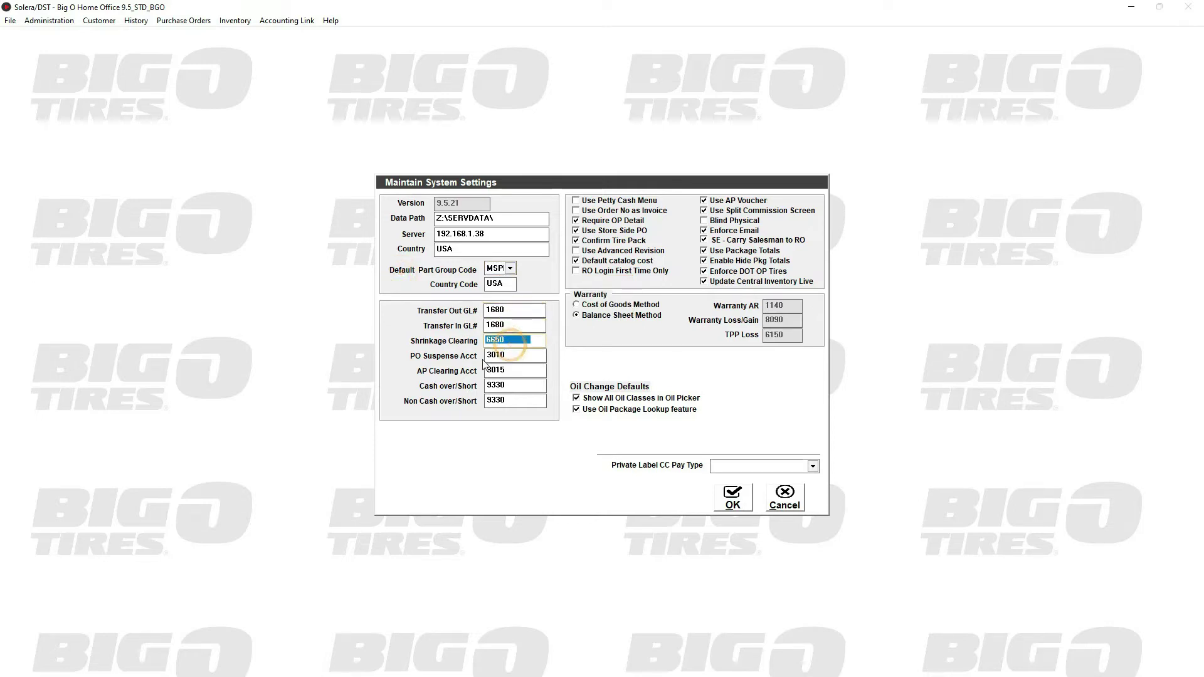
key(Tab)
key(Tab)
key(Tab)
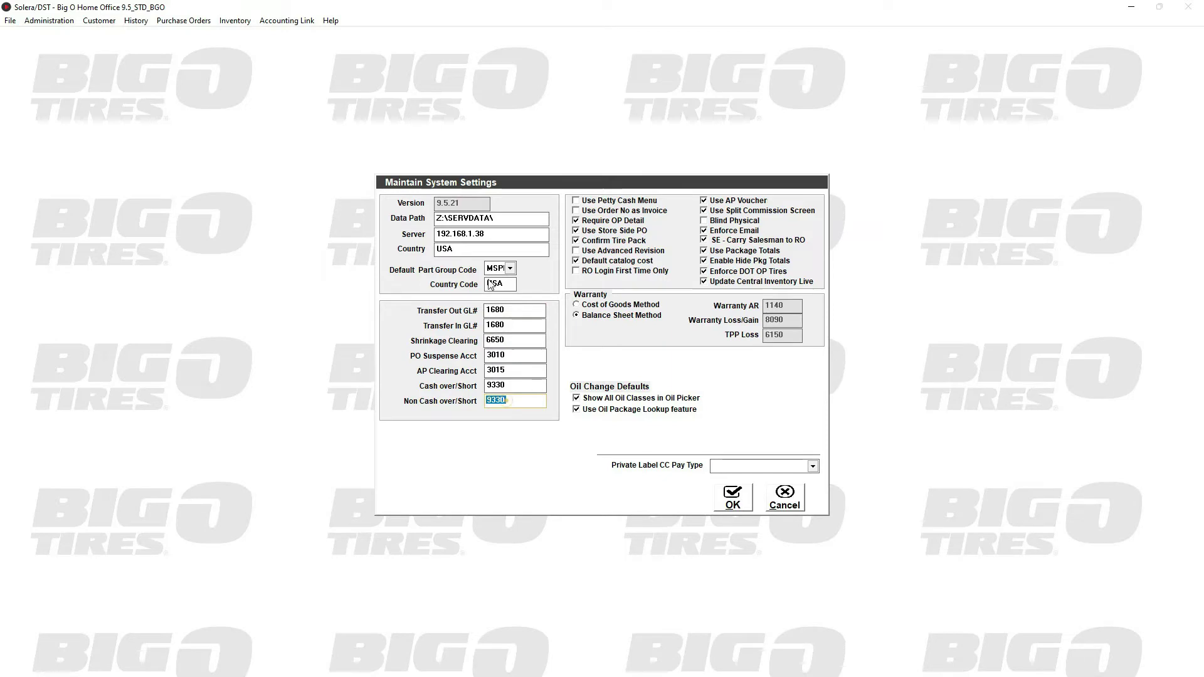
click(632, 201)
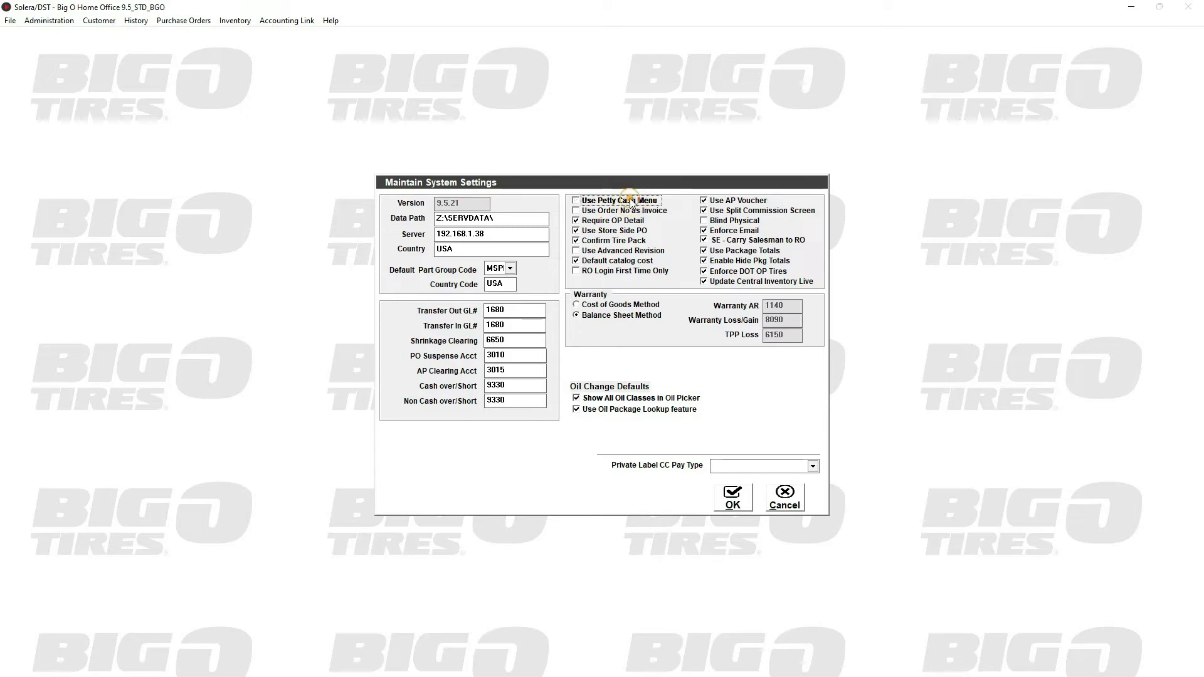
click(632, 200)
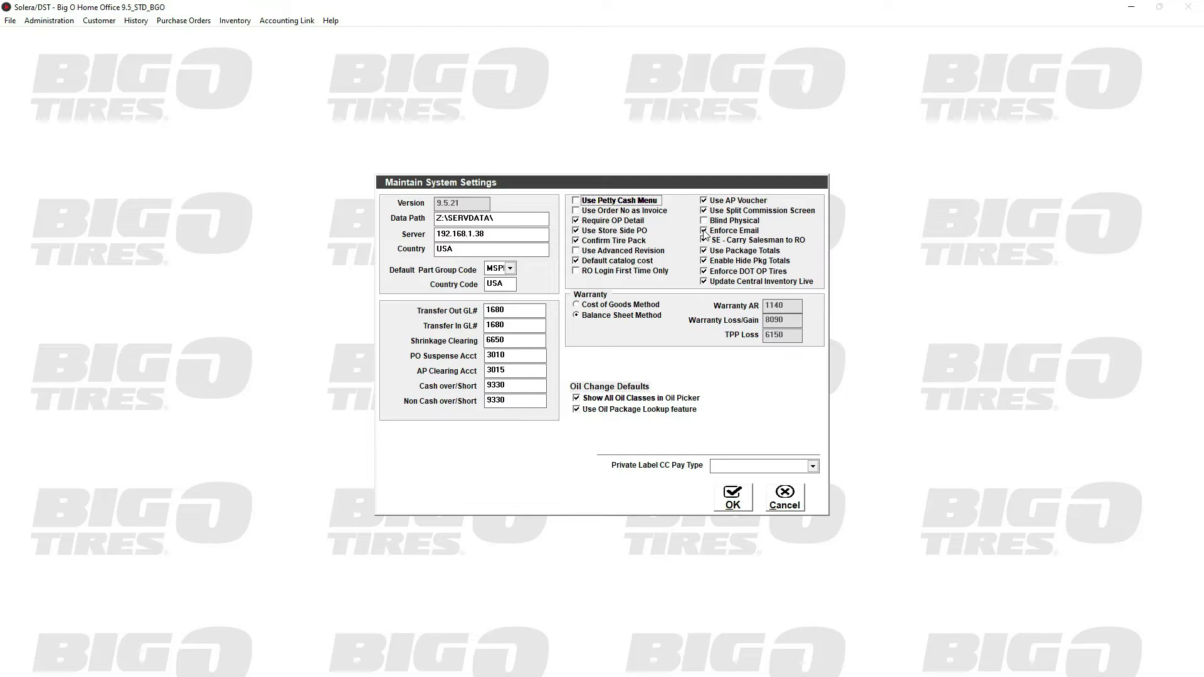
click(611, 243)
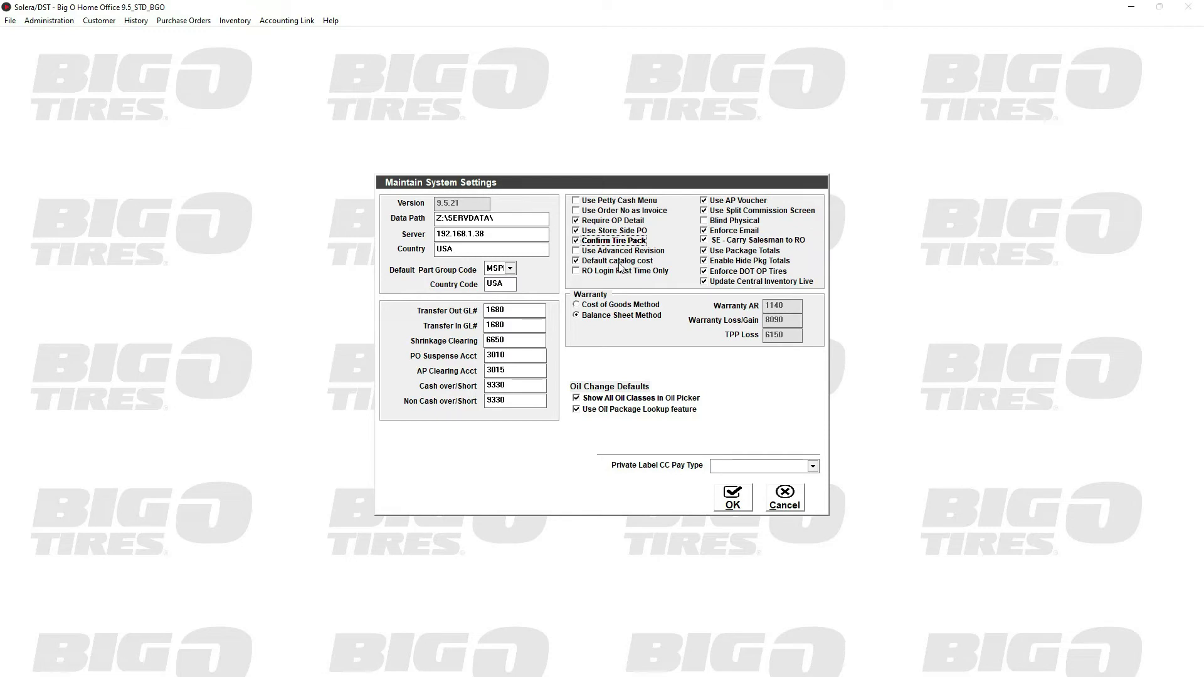
click(618, 261)
click(599, 263)
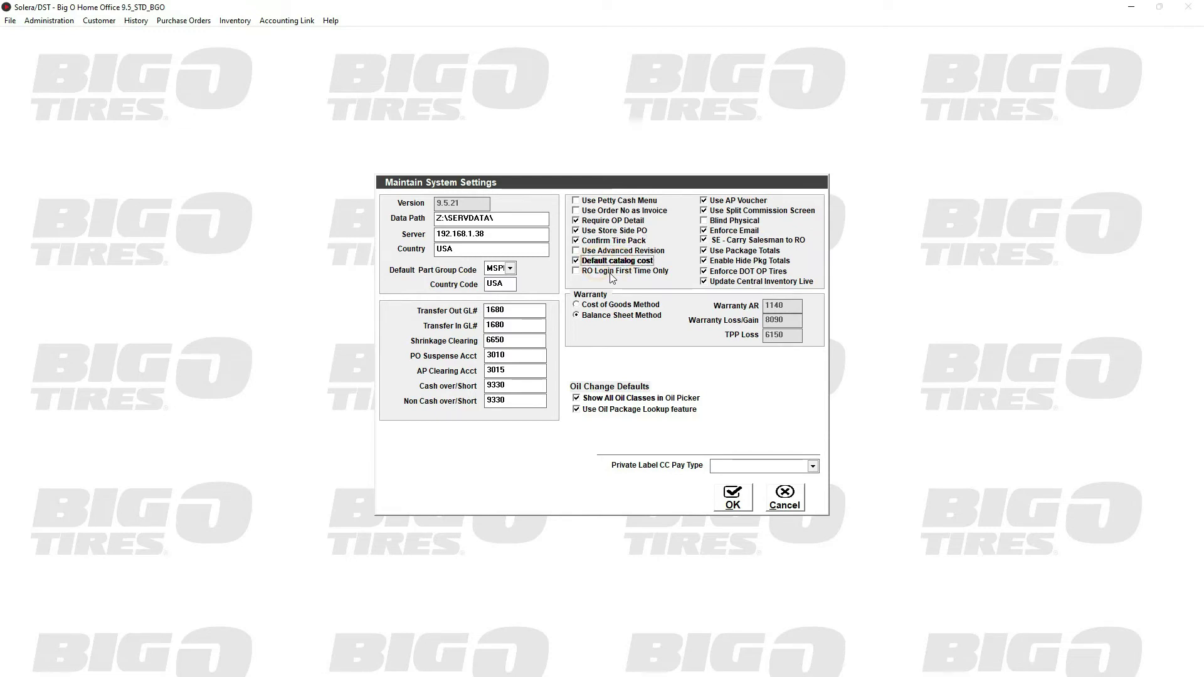
click(610, 275)
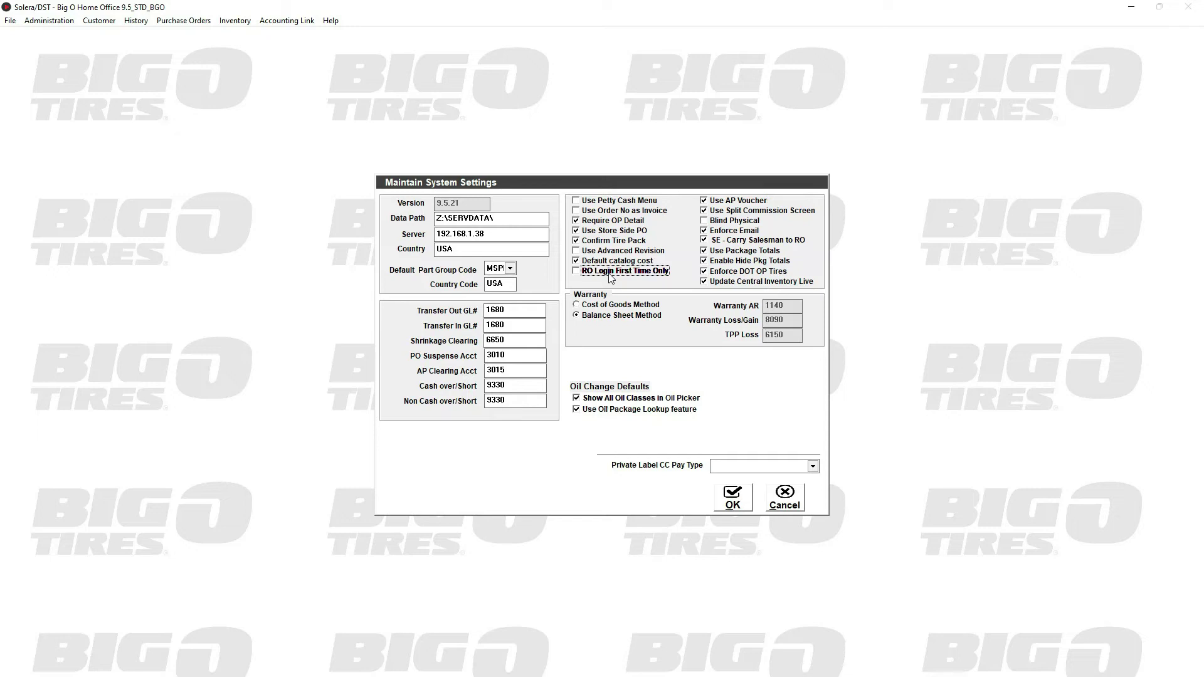
click(769, 216)
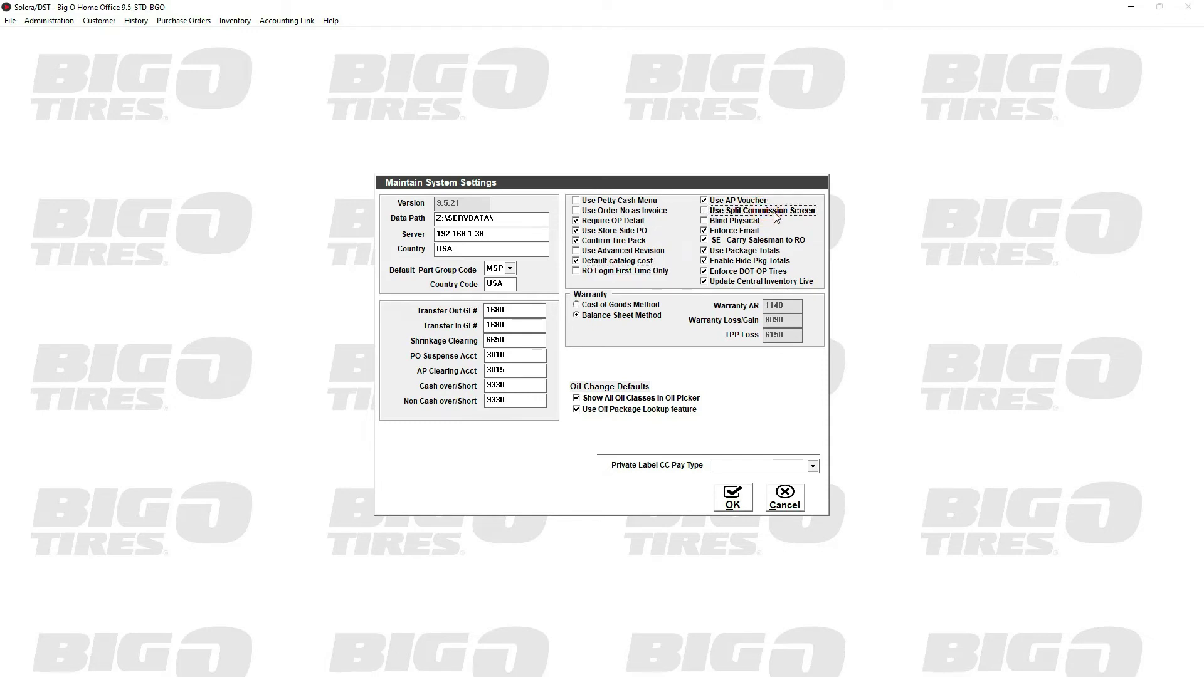
click(776, 216)
click(744, 222)
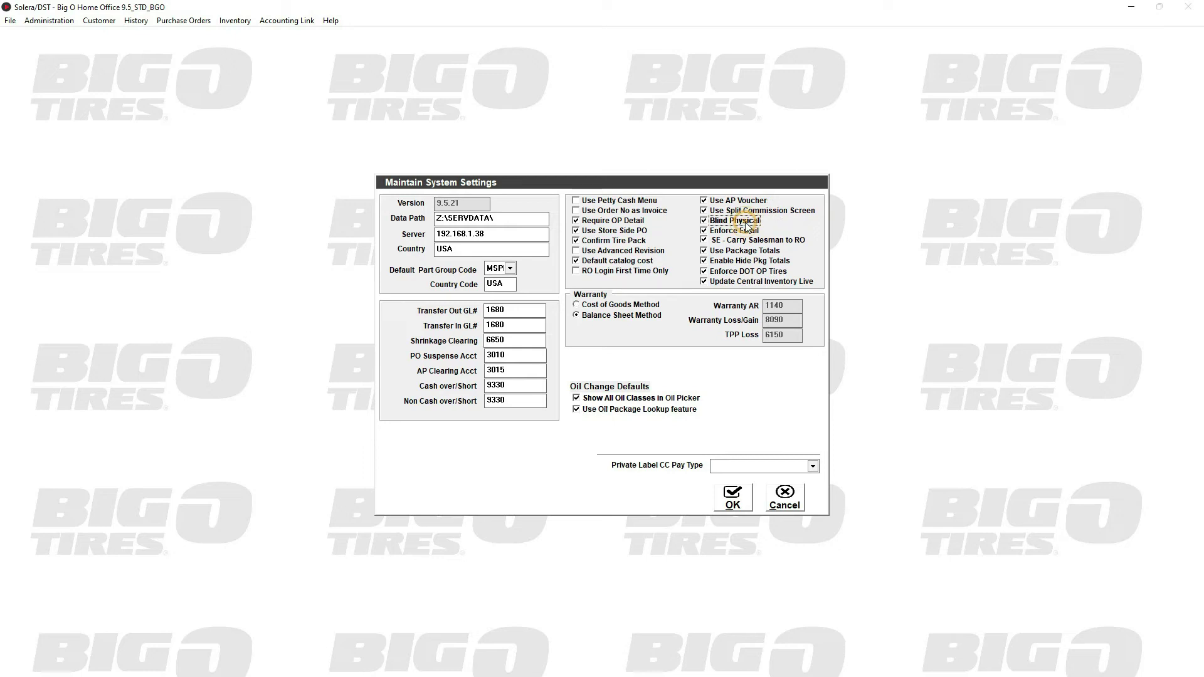
click(745, 225)
click(746, 231)
click(746, 232)
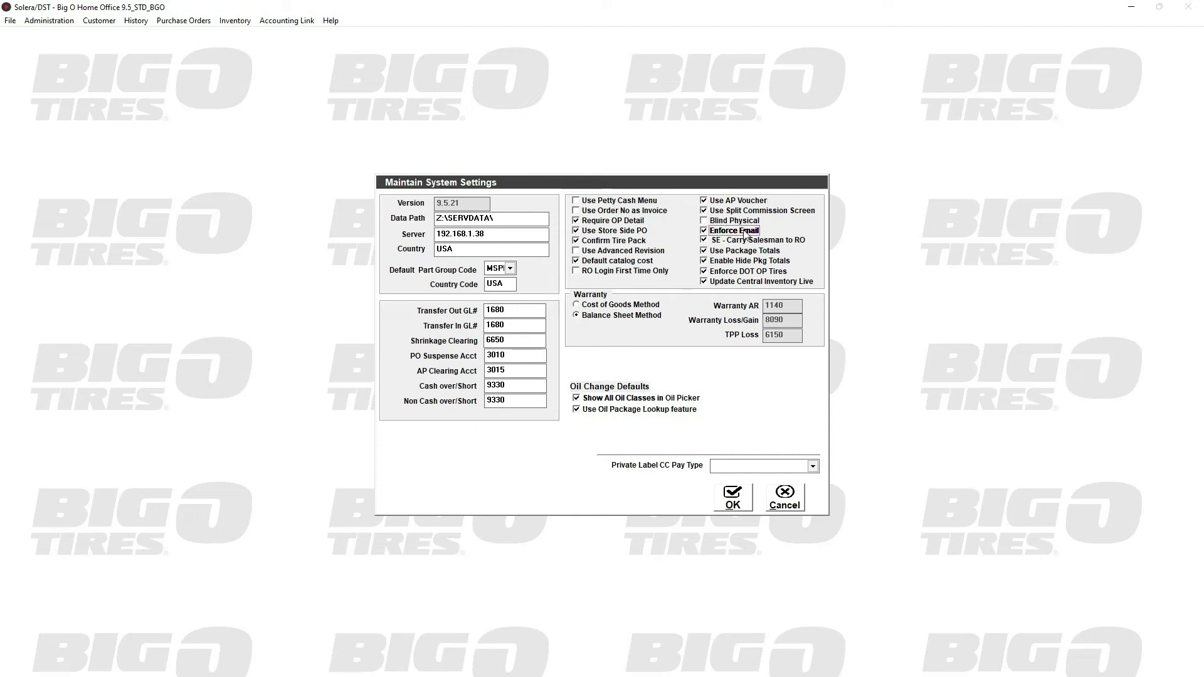
click(709, 242)
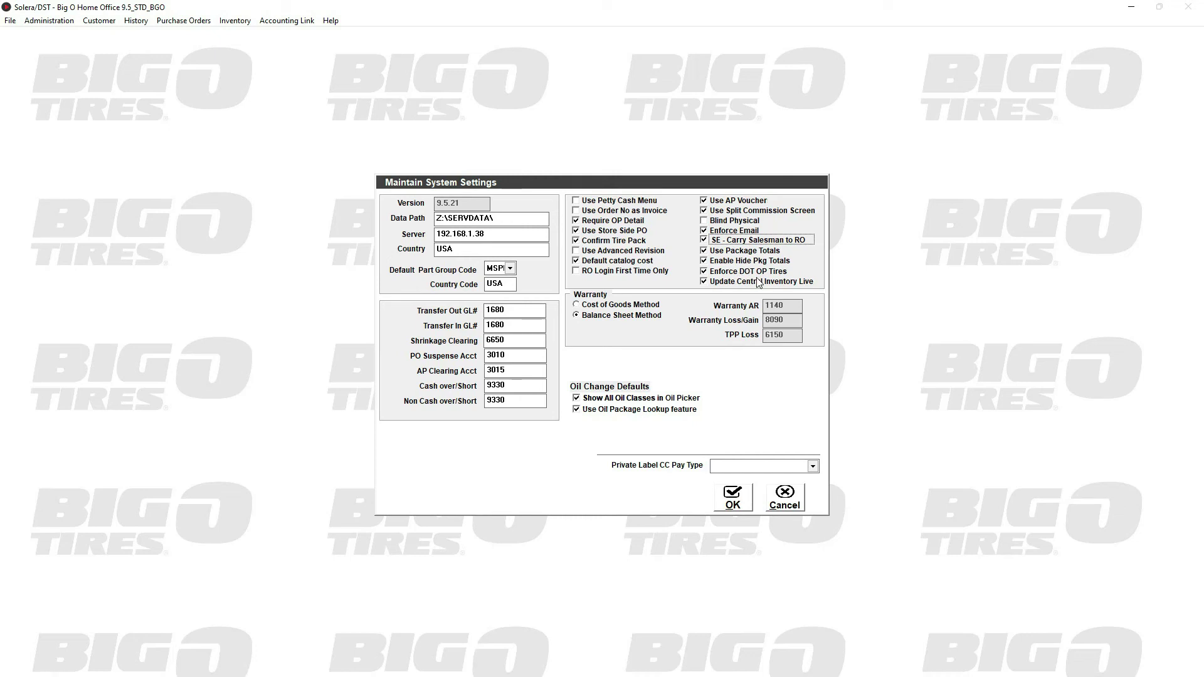
click(717, 273)
click(719, 273)
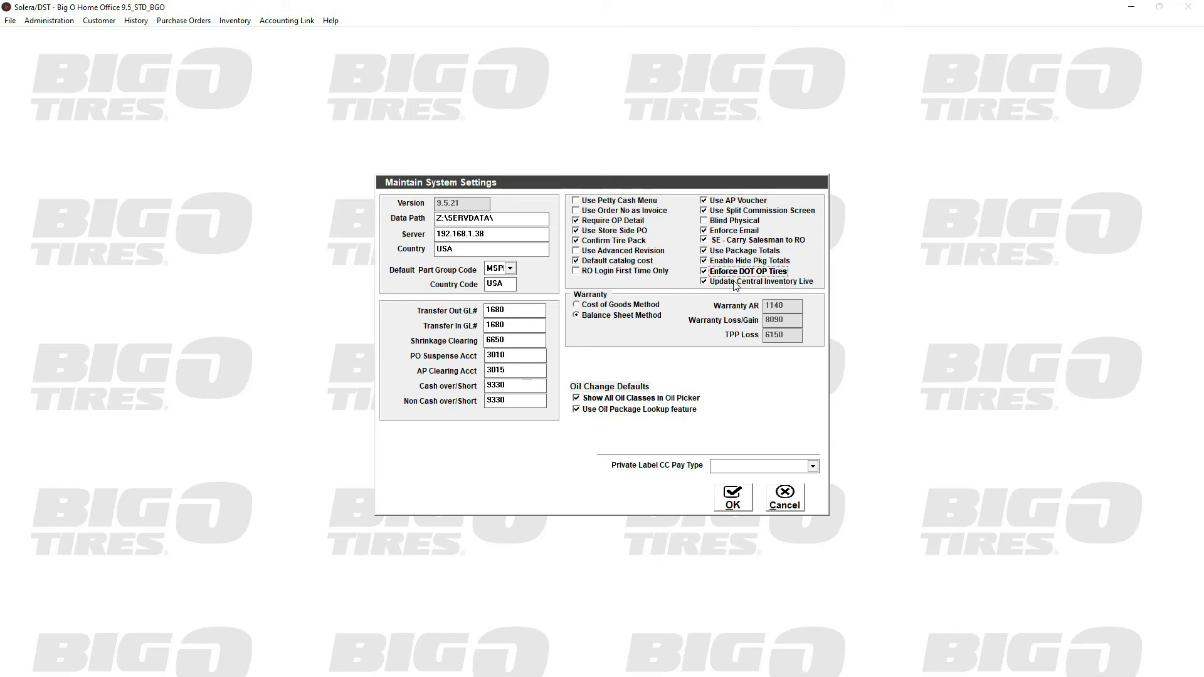
key(Tab)
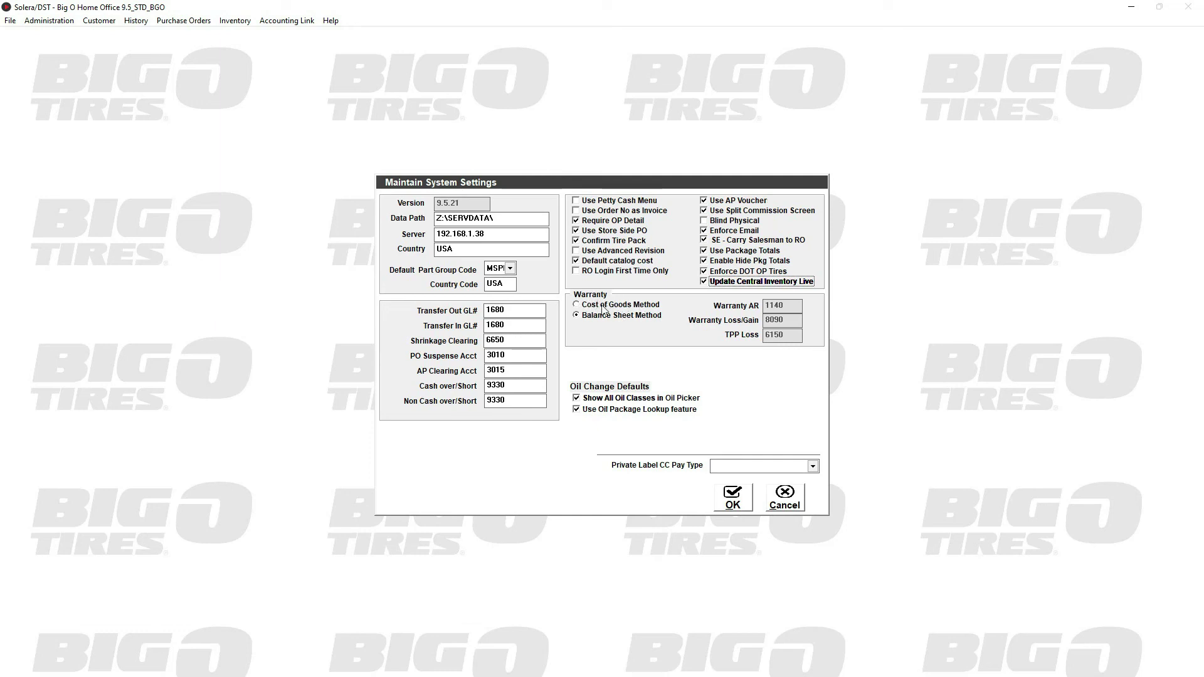
click(575, 305)
click(576, 314)
click(604, 411)
click(598, 414)
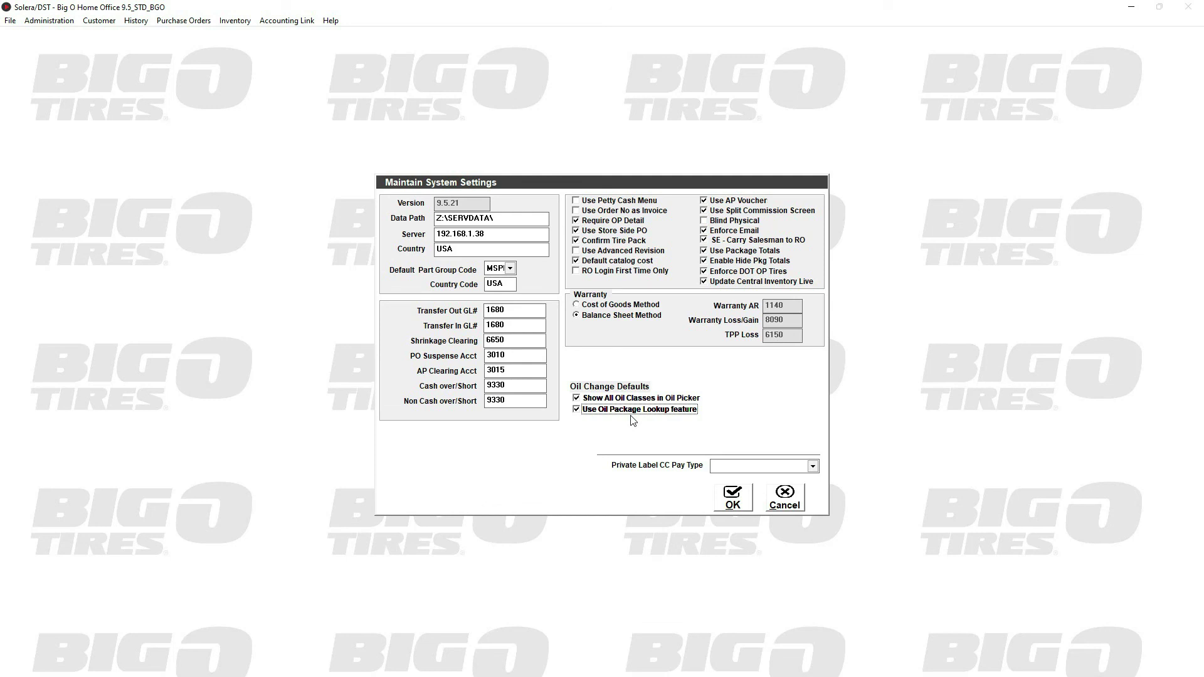
Step: Expand the Private Label CC Pay Type dropdown to list pay types from ACIMA Finance through Snap Finance
click(811, 466)
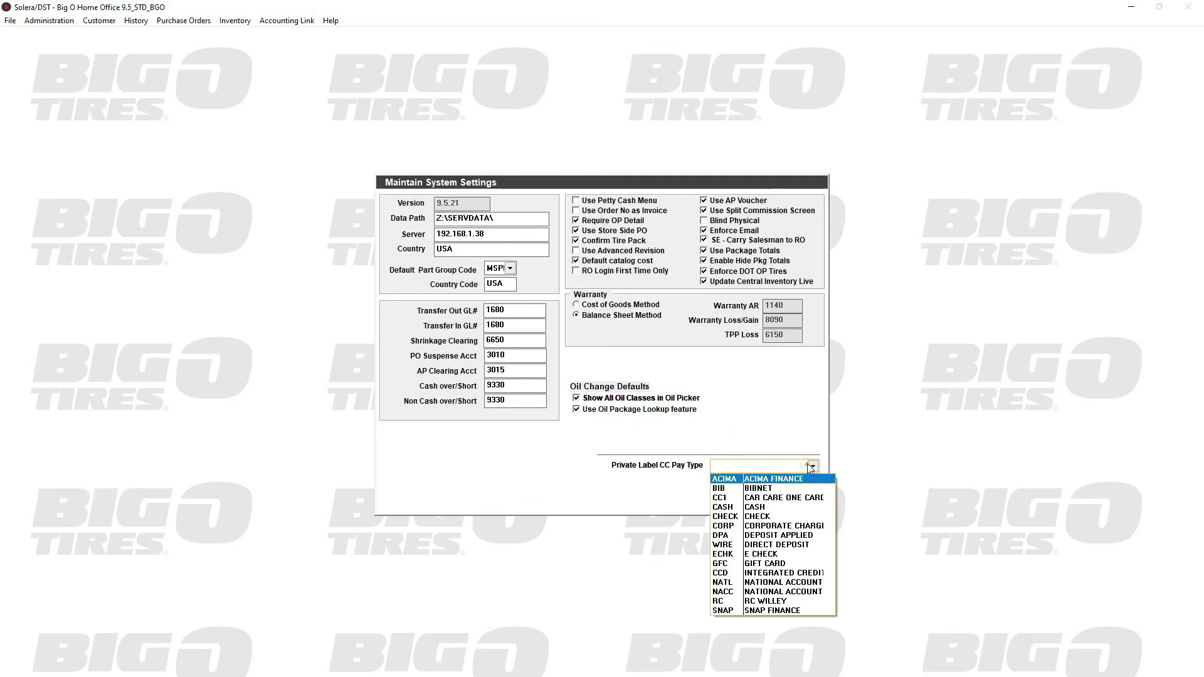